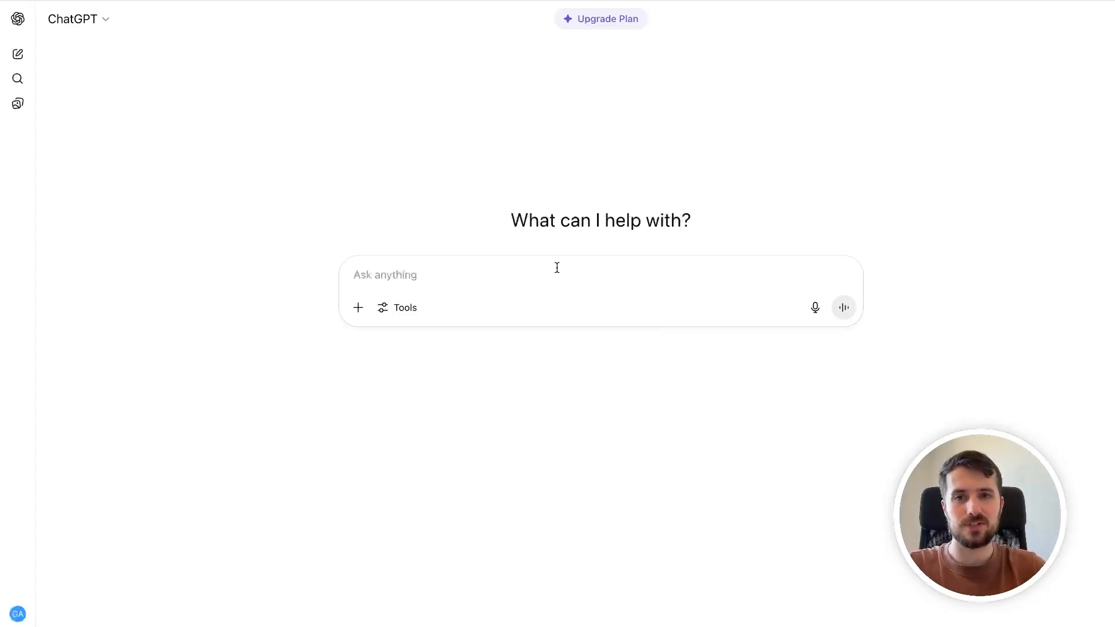
# Enter the full tweet beginning "The only 5 questions to answer for perfect clarity in your business:" as the prompt, including its five questions
pyautogui.click(541, 274)
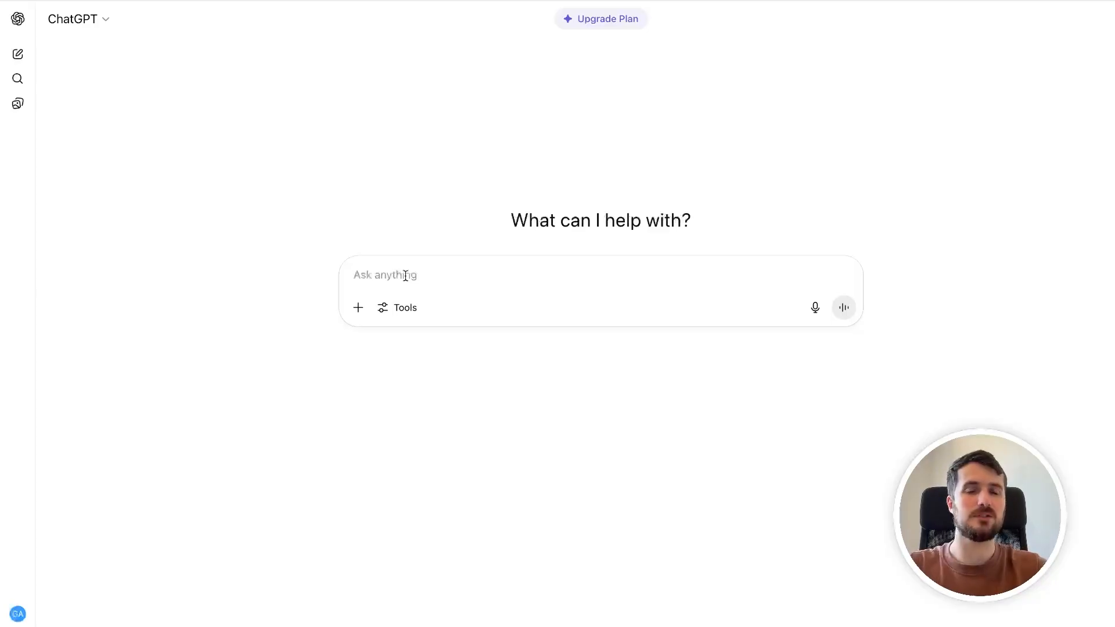
pyautogui.write('The only 5 questions to answer for perfect clarity in your business:  1. Who am I serving? 2. What result am I delivering? 3. How am I delivering that result? 4. How am I getting people to know about me? 5. How am I getting people to buy once they know?  Business decisions get 100x easier when you know the answers.')
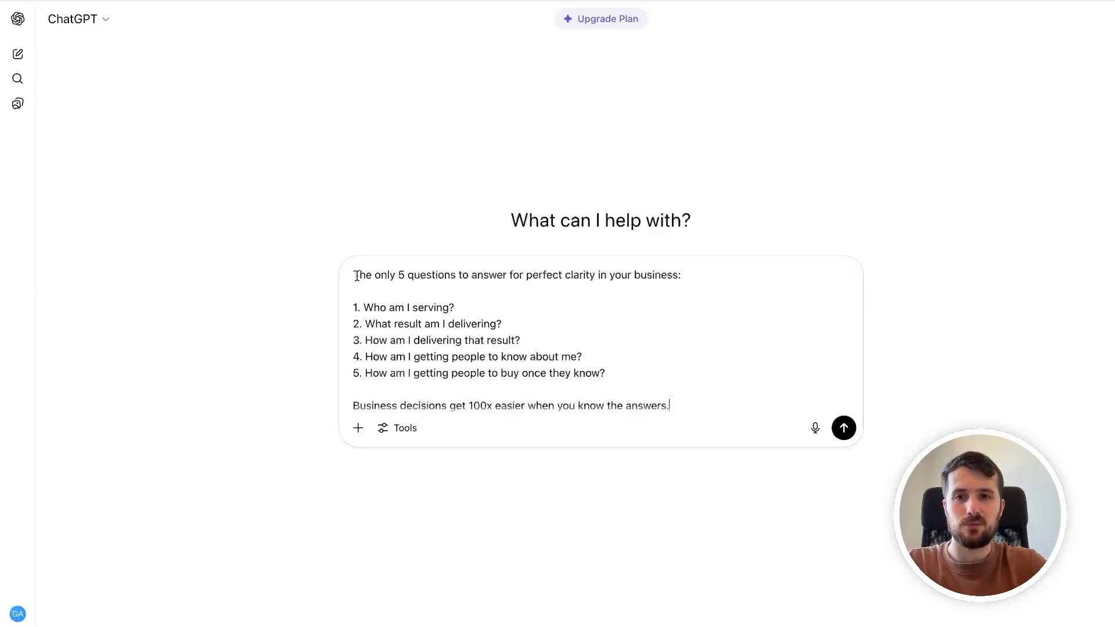
pyautogui.moveTo(359, 275); pyautogui.dragTo(719, 272)
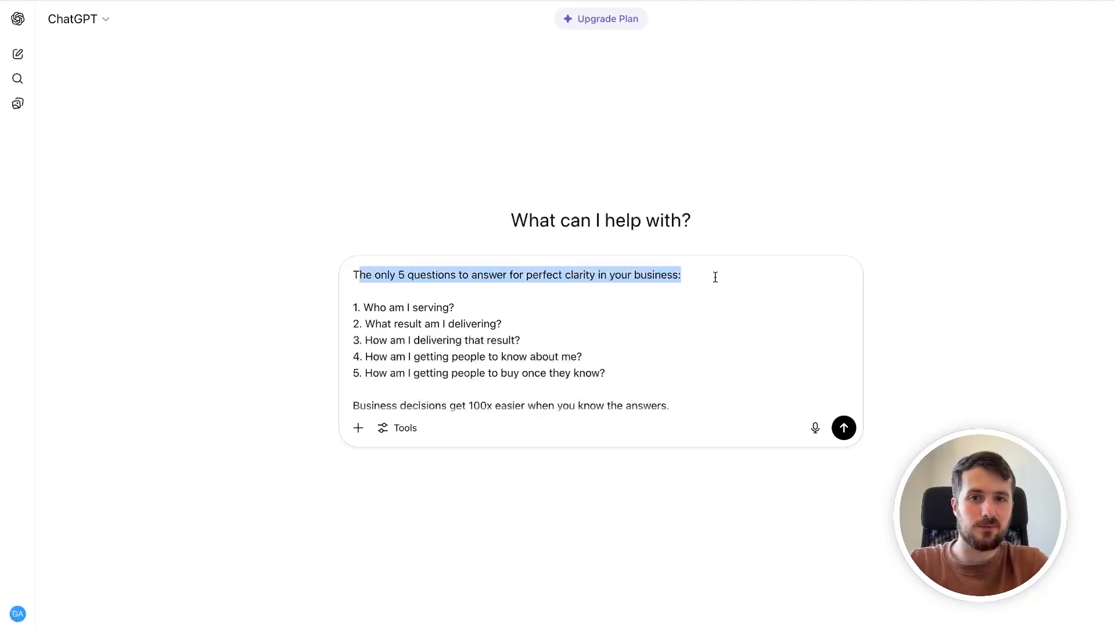
pyautogui.click(715, 277)
pyautogui.moveTo(357, 306); pyautogui.dragTo(622, 370)
pyautogui.click(623, 370)
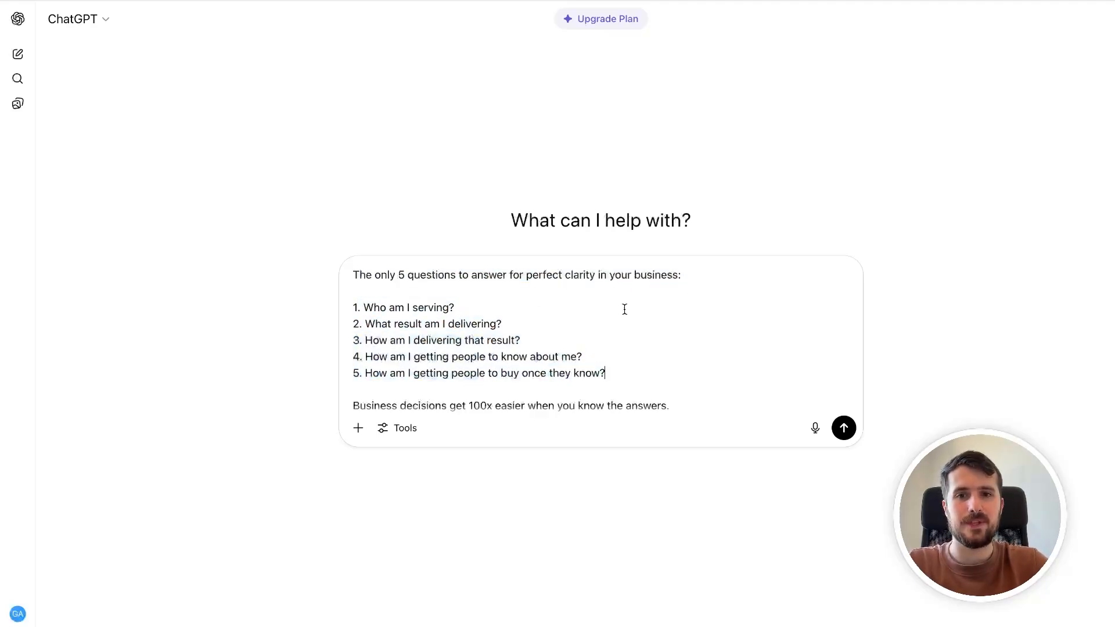
# Add "Turn this tweet into an outline for a "free report" lead magnet:" above the tweet and submit the prompt
pyautogui.click(607, 262)
pyautogui.hotkey('shift', 'Return')
pyautogui.hotkey('shift', 'Return')
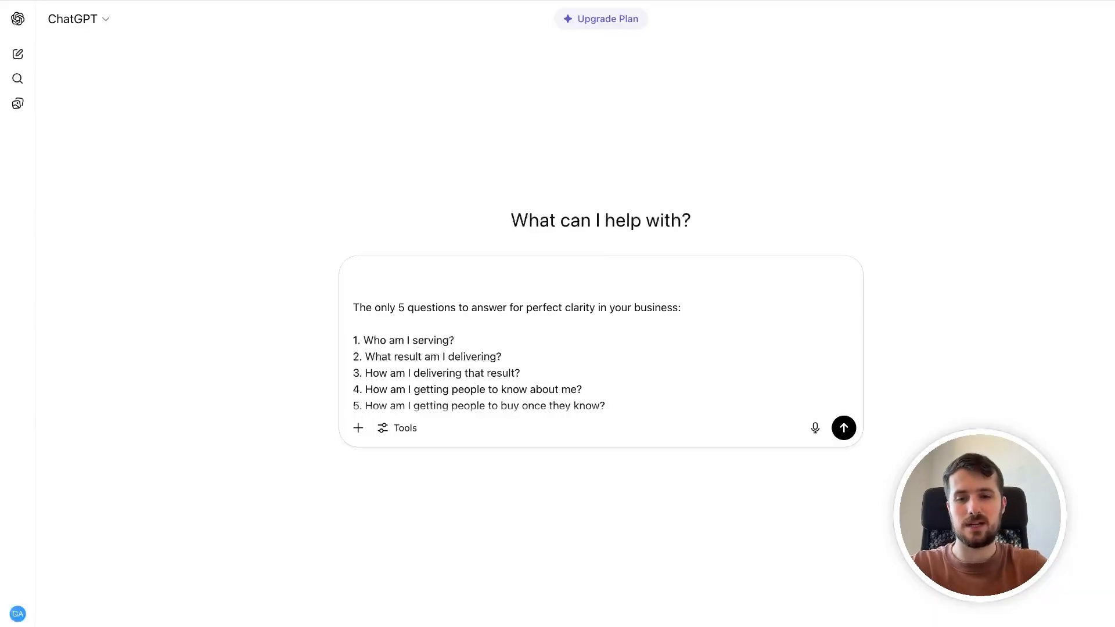
pyautogui.write('Turn this tweet into an outline for a "free report" lead magnet:')
pyautogui.moveTo(672, 277); pyautogui.dragTo(349, 277)
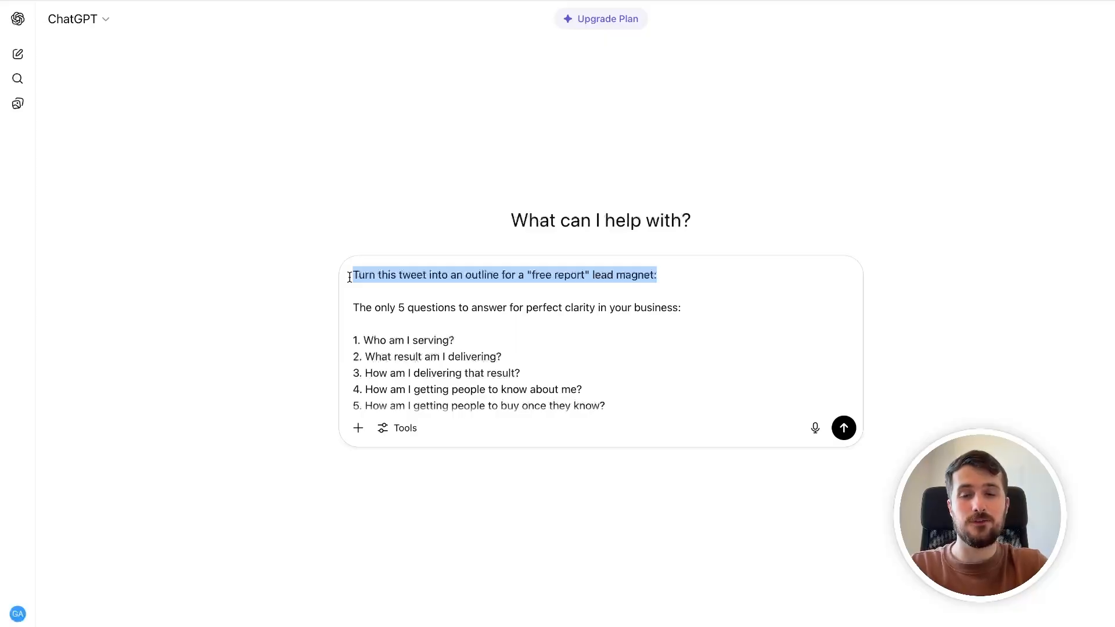
pyautogui.click(601, 305)
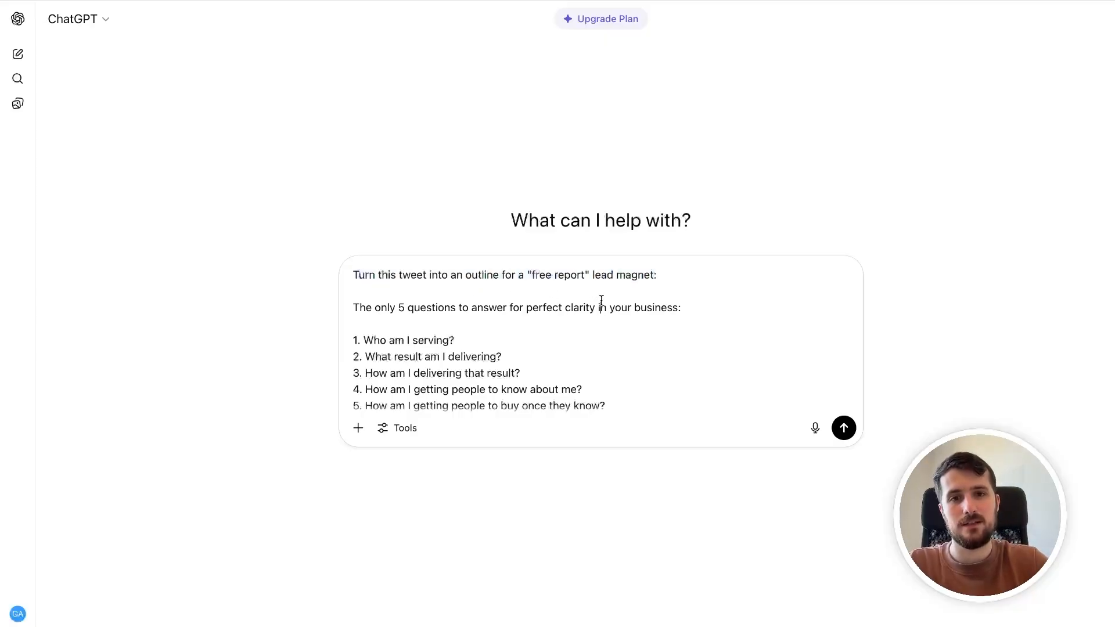
pyautogui.press('Return')
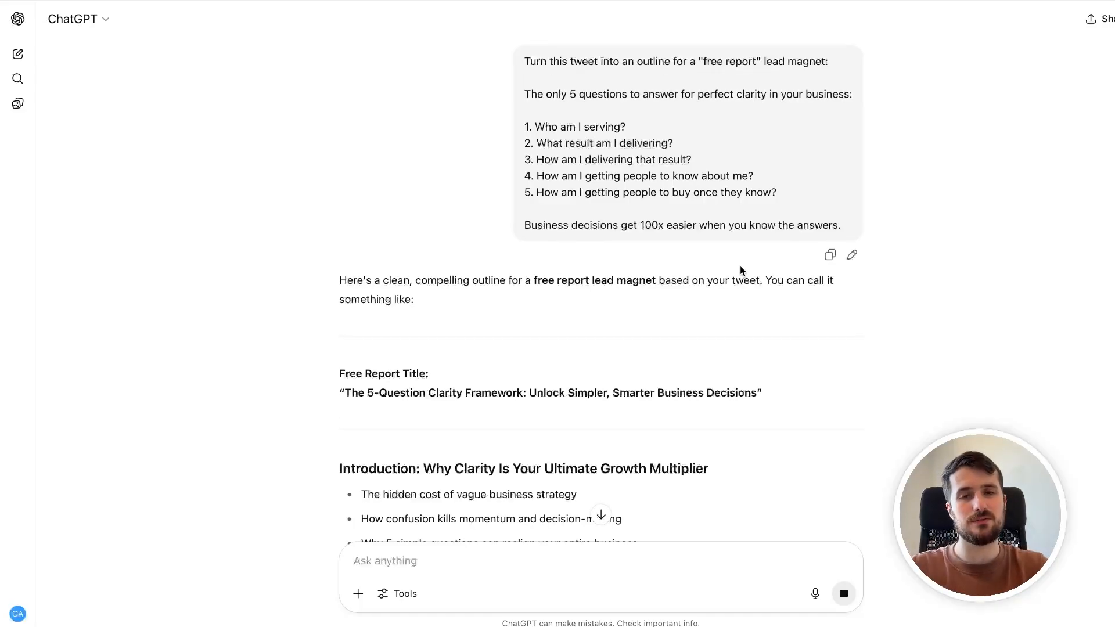
# Compare the generated outline with the tweet's five questions, reading from the report title through the sections to the conclusion
pyautogui.moveTo(526, 123); pyautogui.dragTo(838, 200)
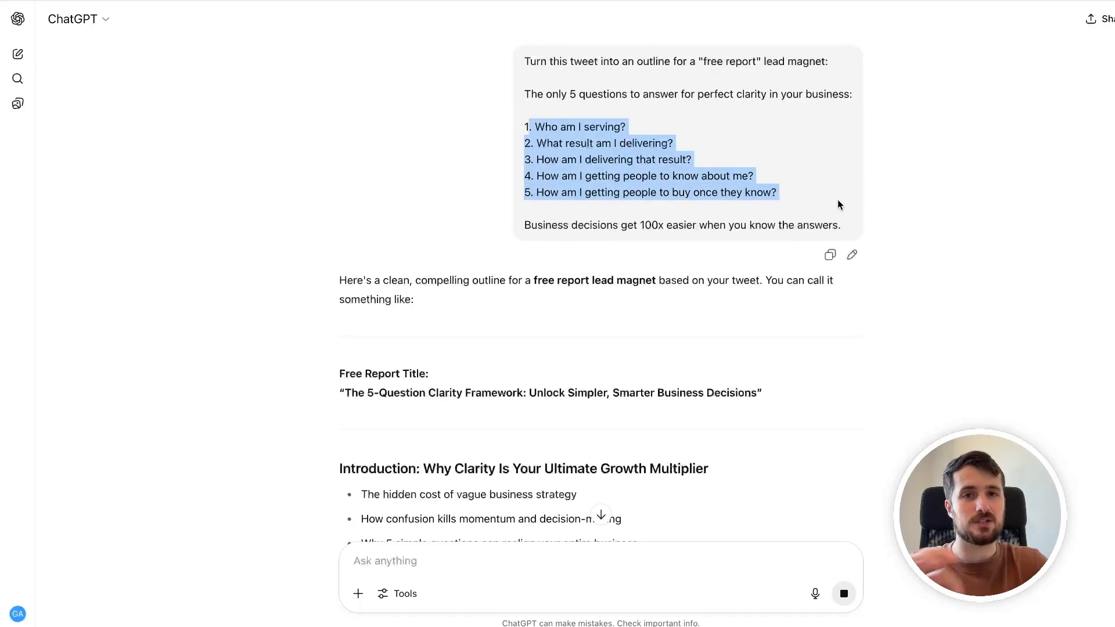
pyautogui.click(838, 200)
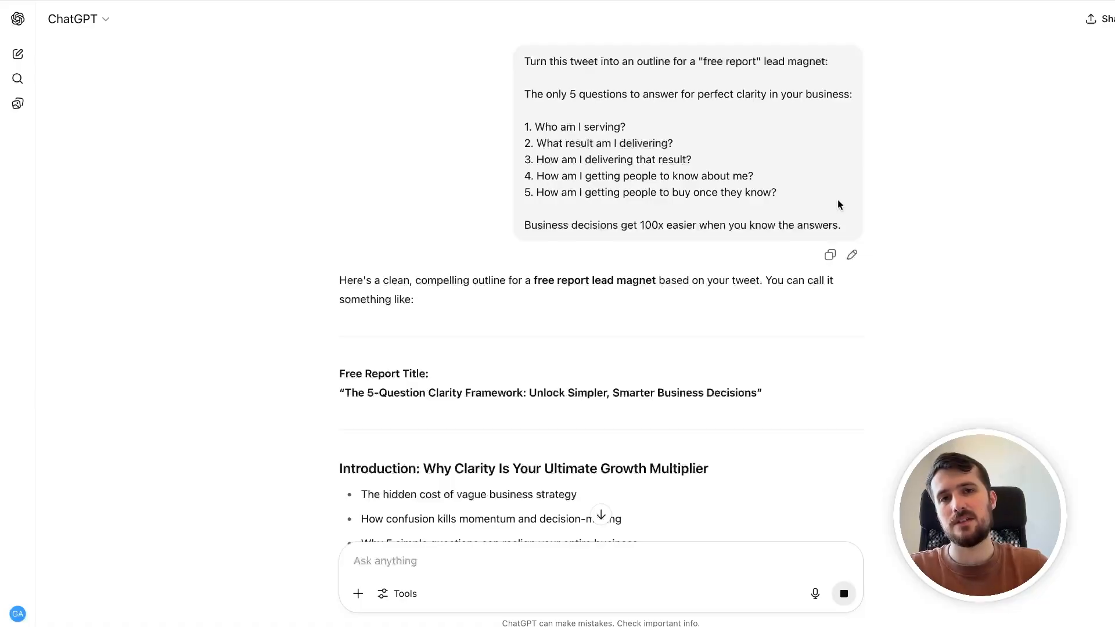
pyautogui.scroll(-3, 548, 347)
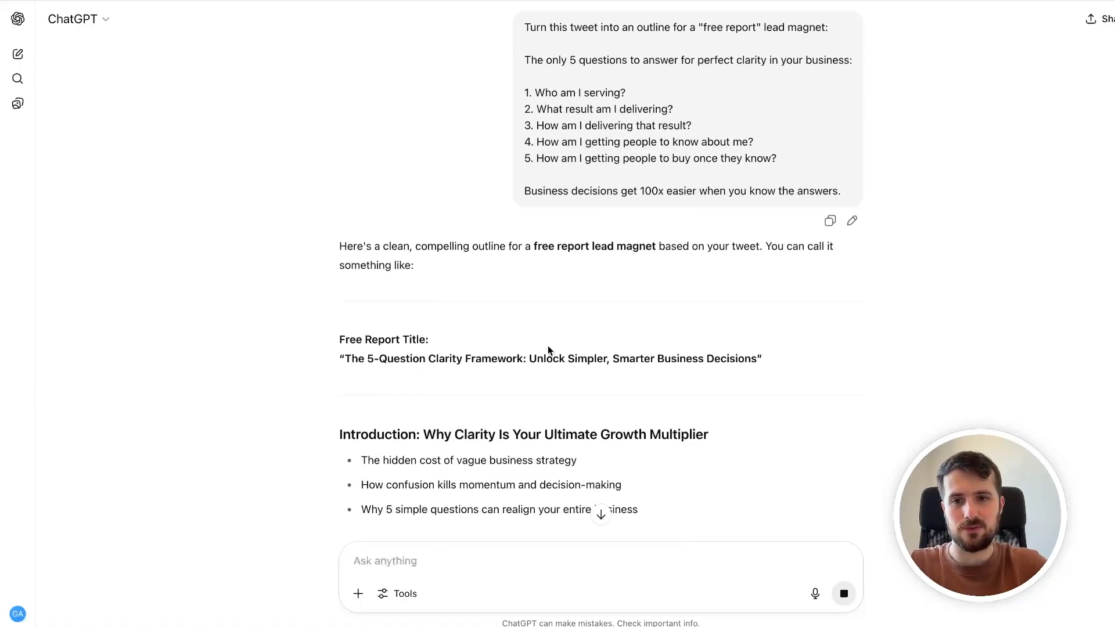
pyautogui.scroll(-8, 551, 261)
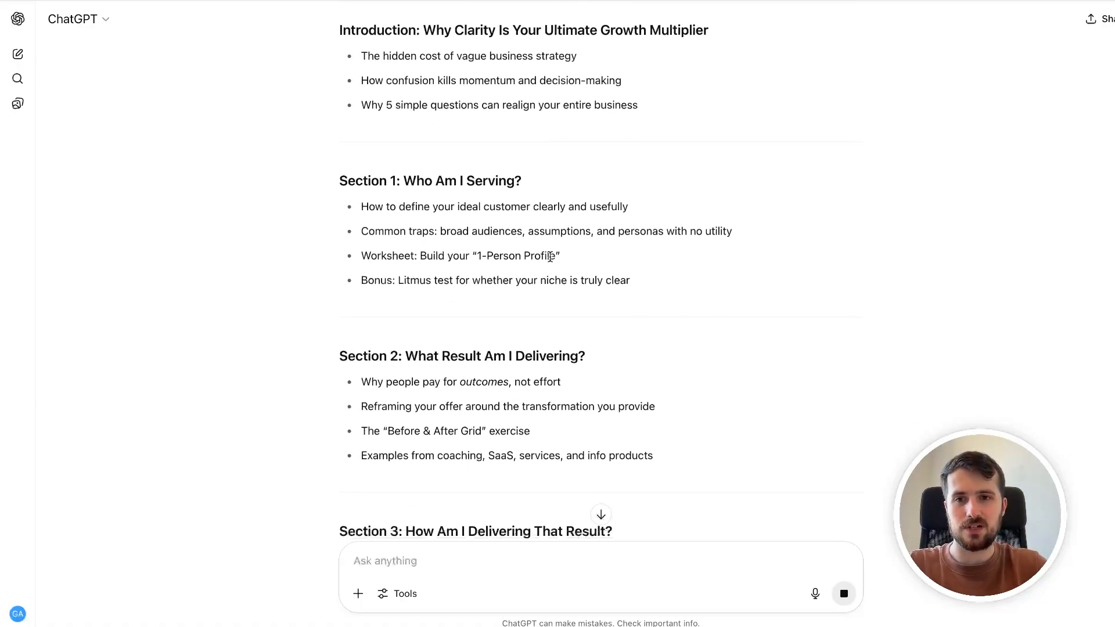
pyautogui.scroll(-7, 507, 172)
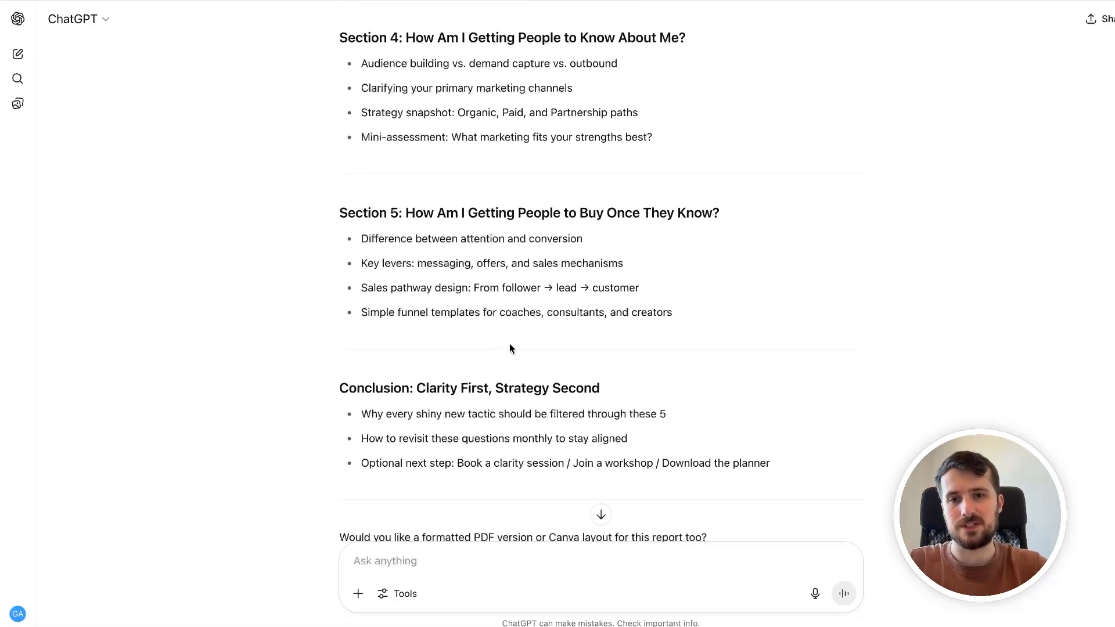
pyautogui.scroll(-1, 510, 348)
pyautogui.scroll(20, 683, 224)
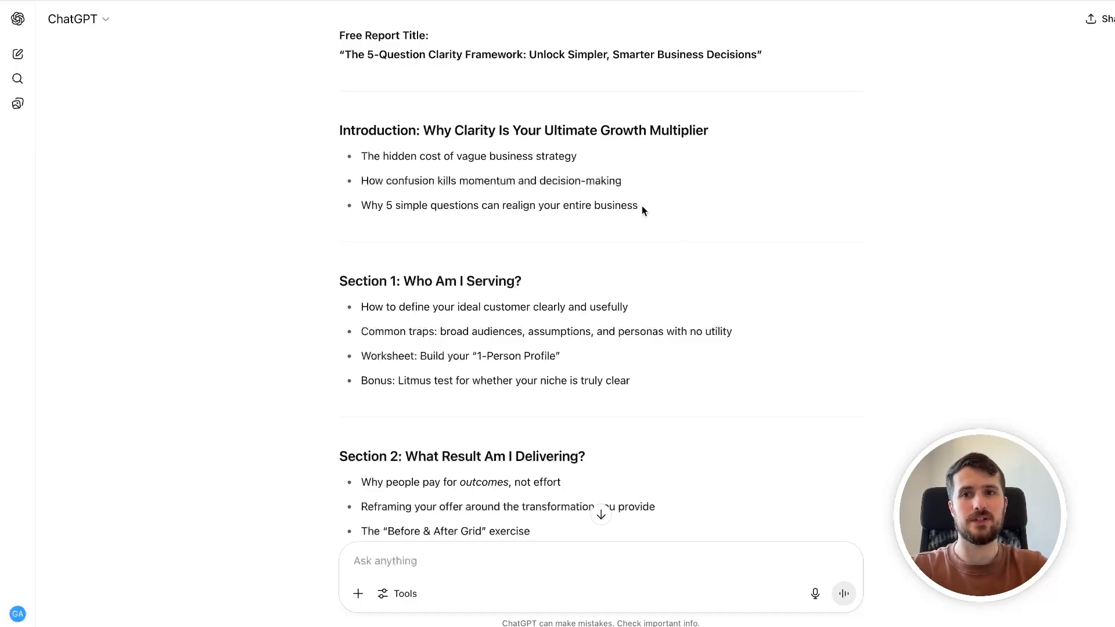
# Copy the outline from the free report title through the conclusion, and switch to Canva AI in Canva
pyautogui.moveTo(328, 36); pyautogui.dragTo(775, 362)
pyautogui.click(431, 11)
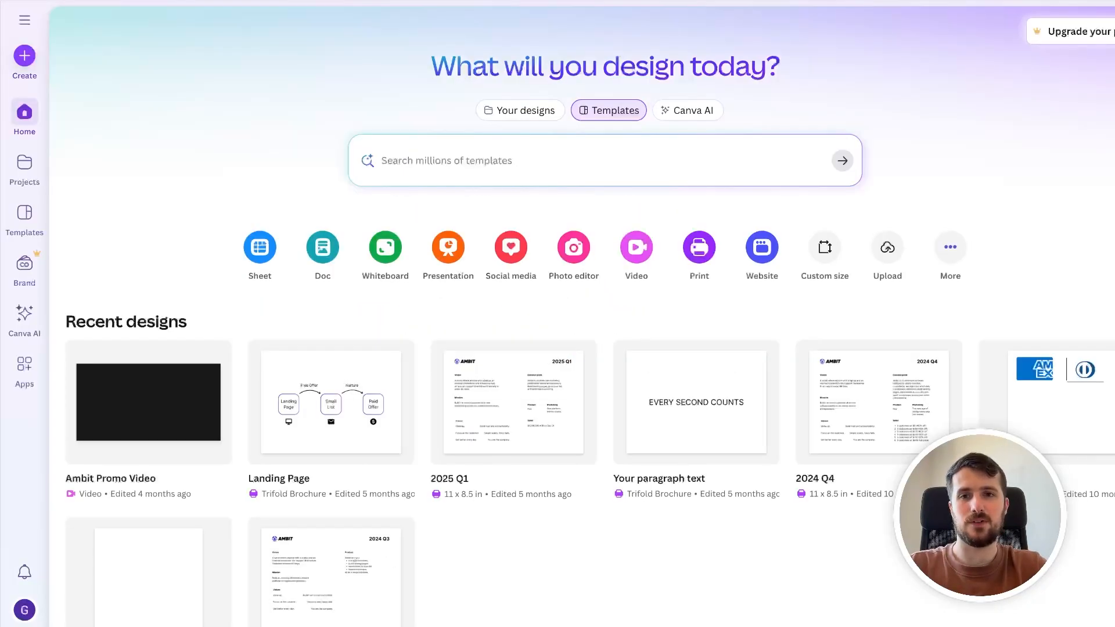
pyautogui.click(587, 149)
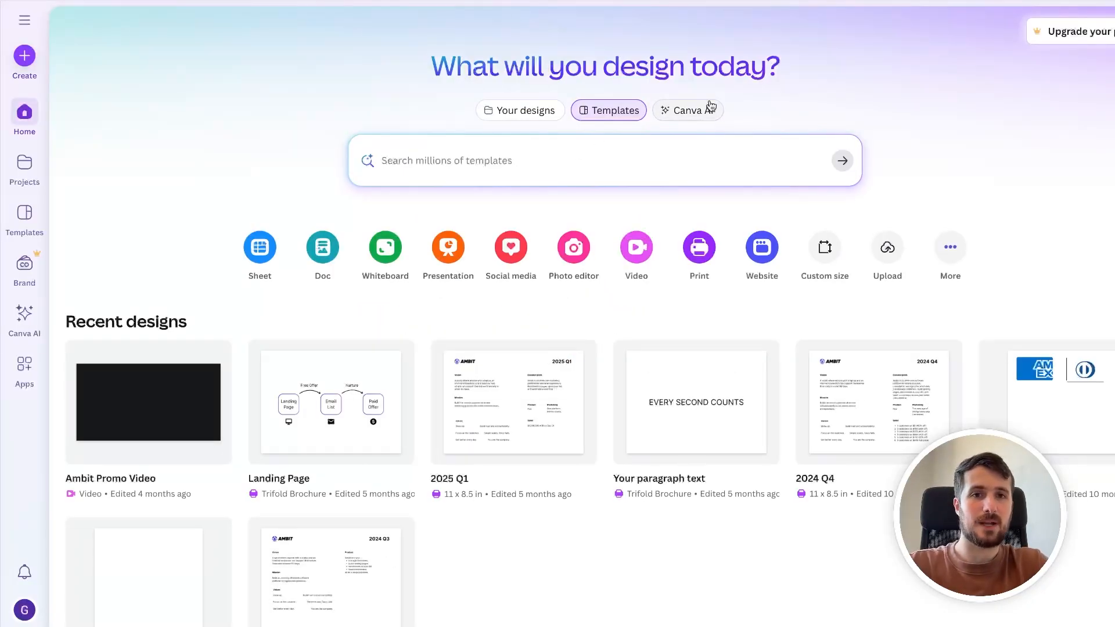
pyautogui.click(686, 111)
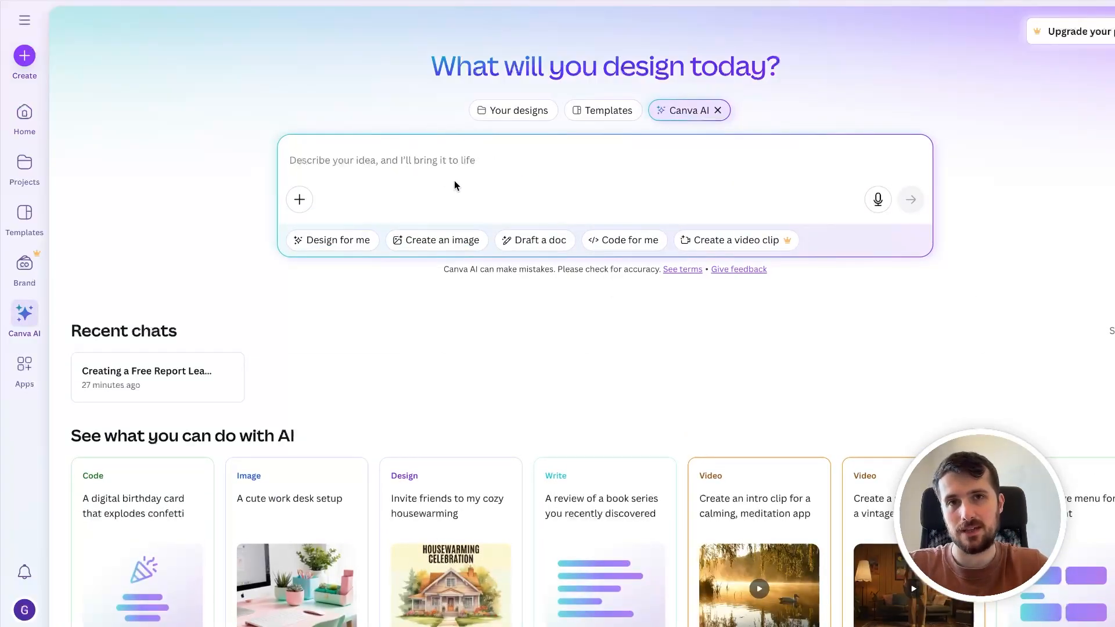
# Prompt Canva AI with "Build a free report lead magnet using the following structure:" followed by the copied outline, and submit it
pyautogui.write('Build ')
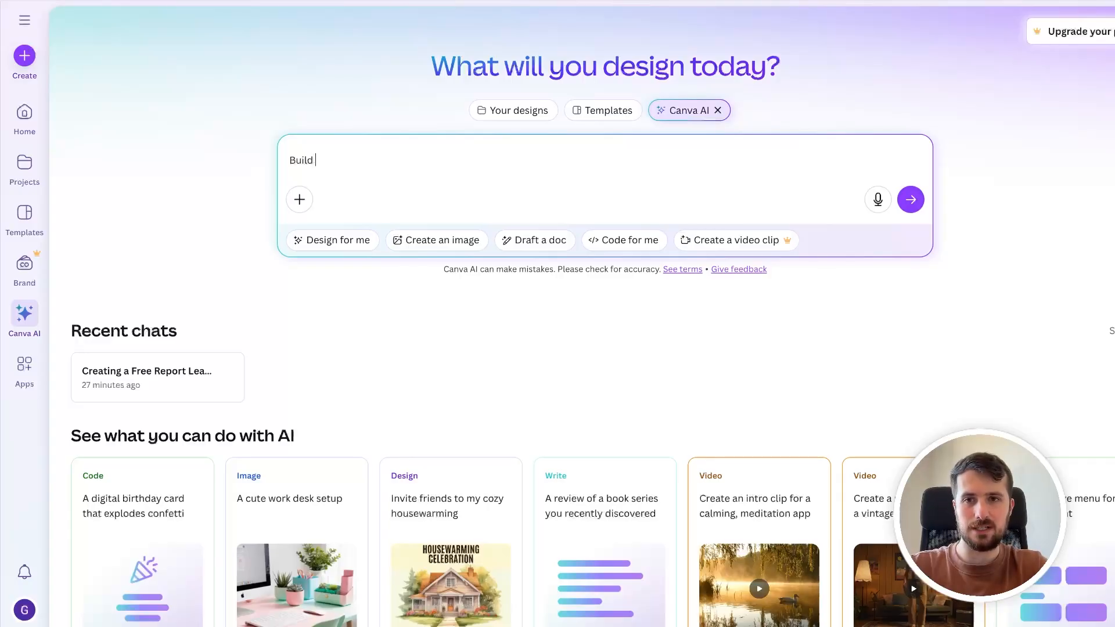
pyautogui.write('a free report ')
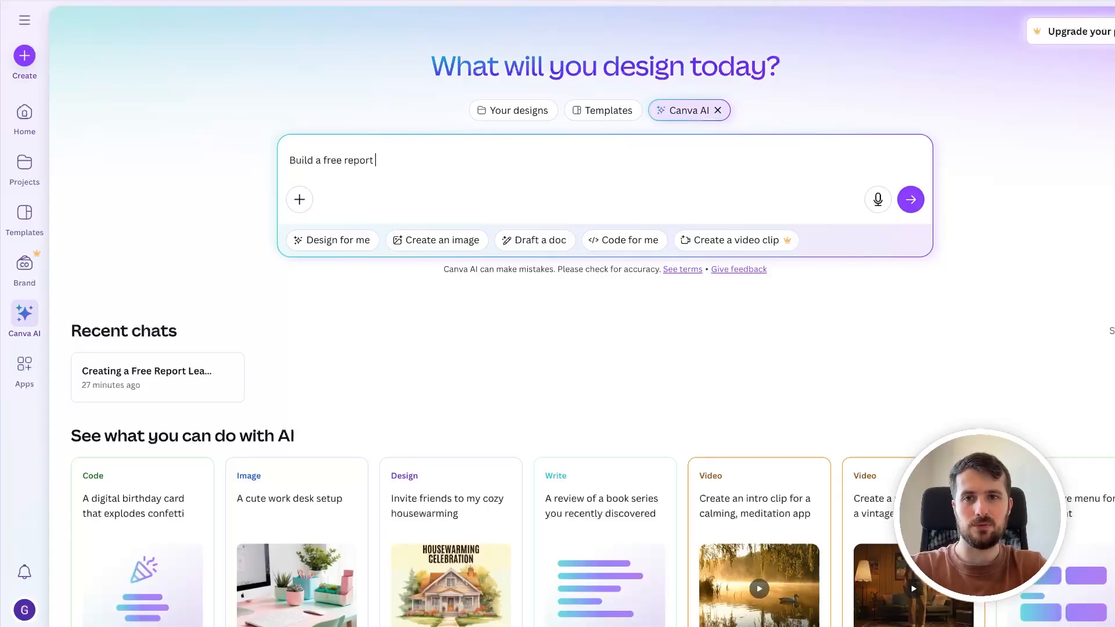
pyautogui.write('lead magnet ')
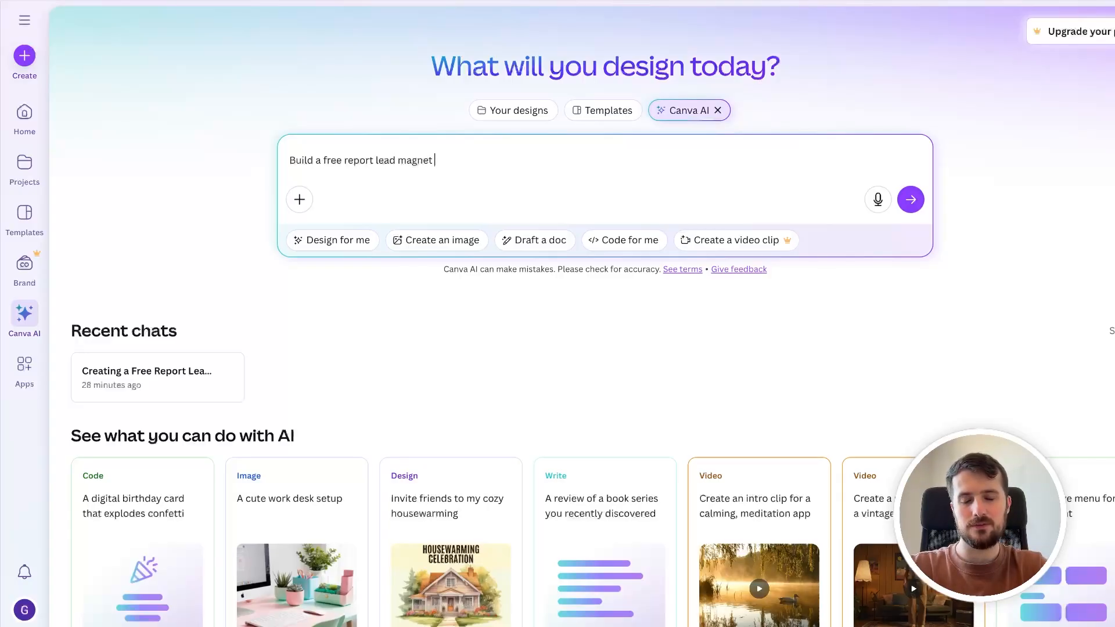
pyautogui.write('using the following ')
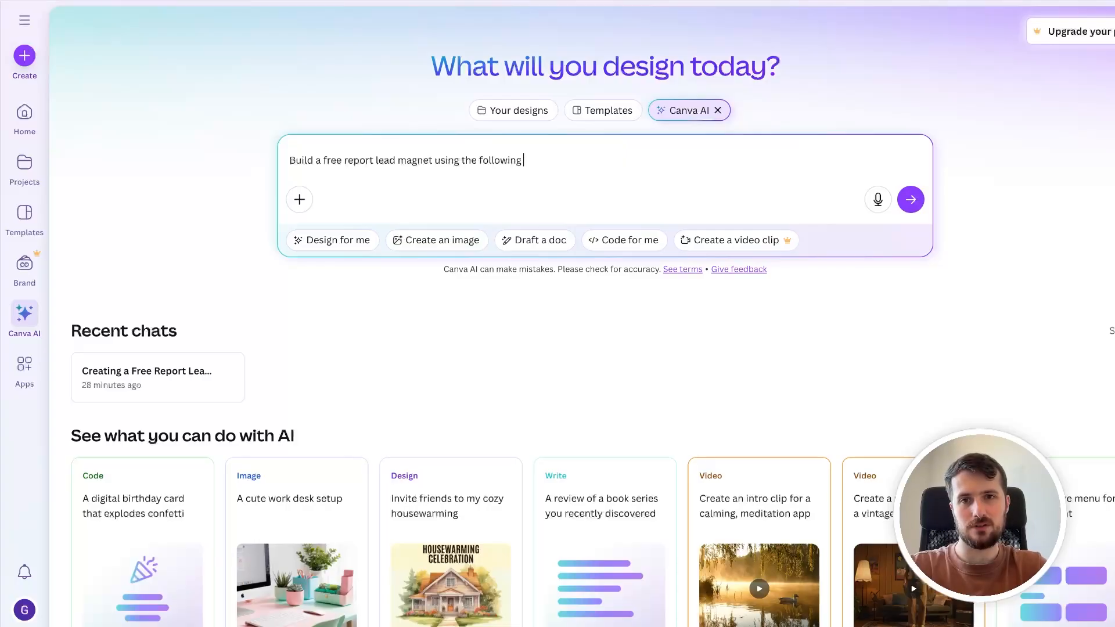
pyautogui.write('structure:')
pyautogui.press('Return')
pyautogui.hotkey('ctrl', 'v')
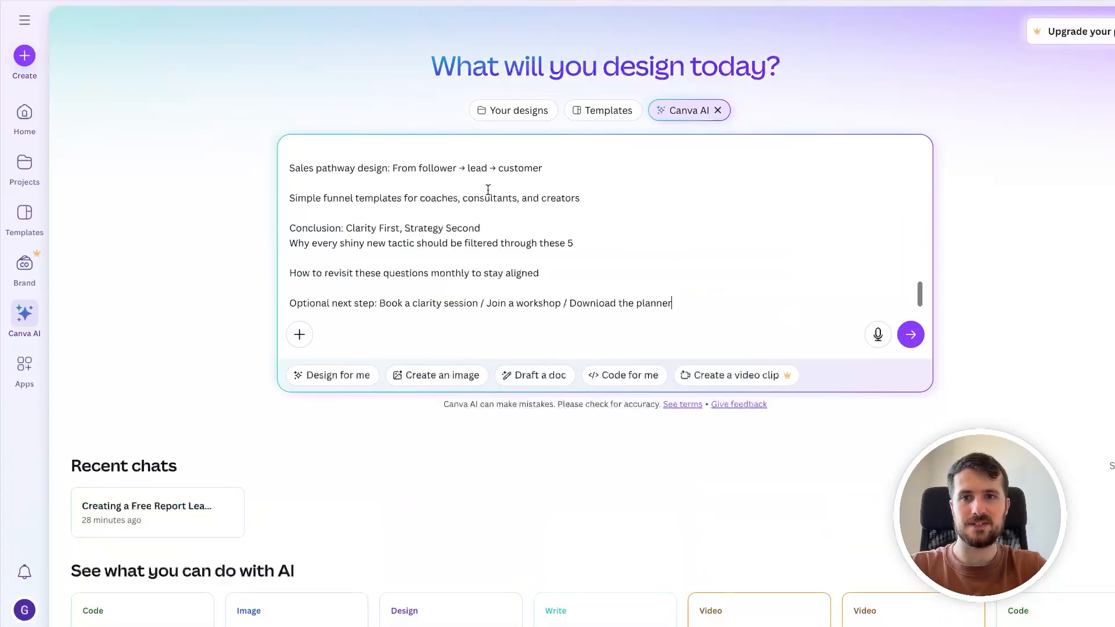
pyautogui.scroll(-1, 483, 244)
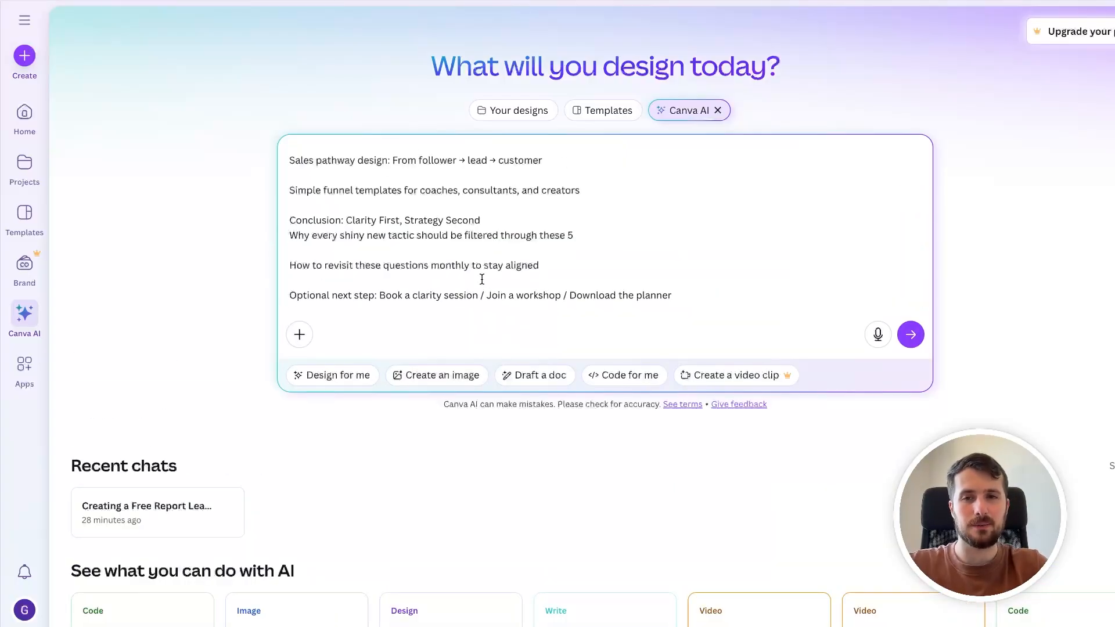
pyautogui.scroll(10, 483, 262)
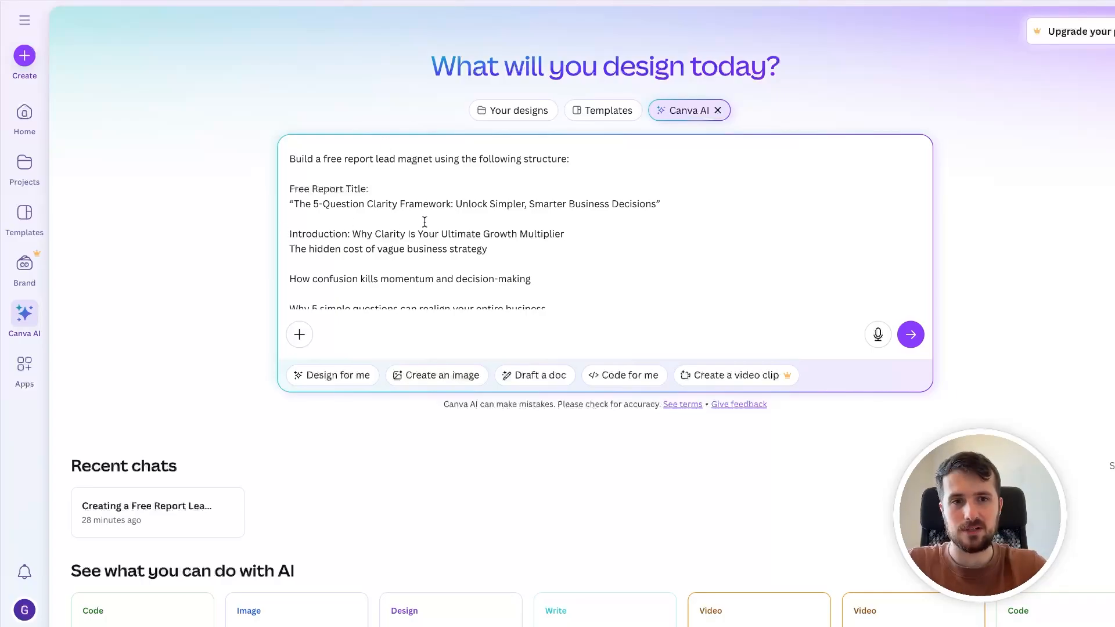
pyautogui.click(911, 334)
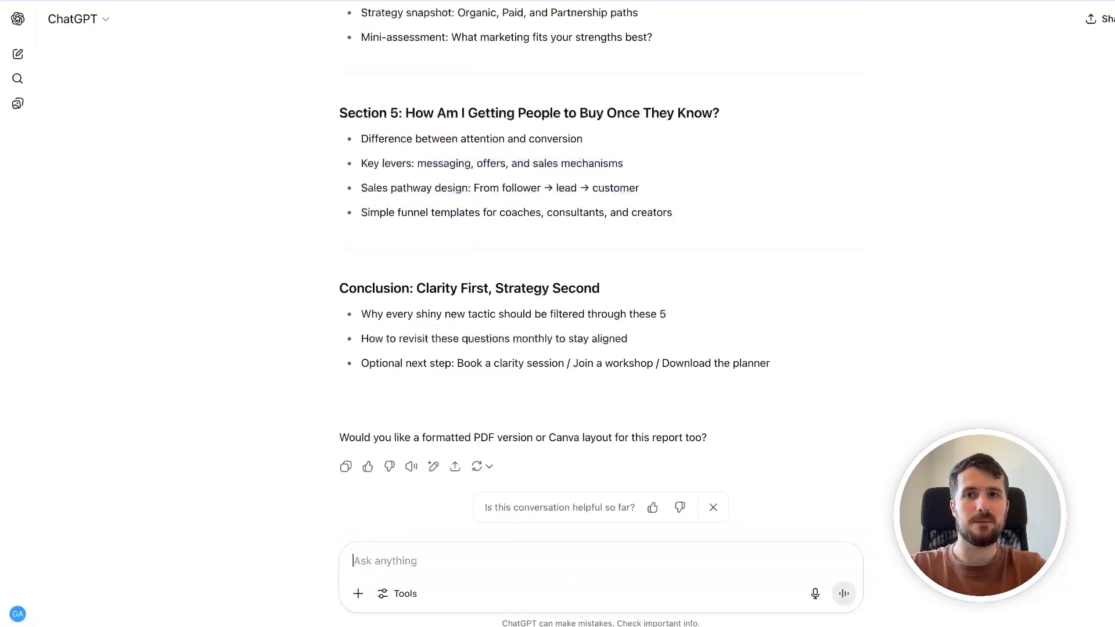
# Switch back to the ChatGPT conversation and submit the request "Generate a mockup image for the free report"
pyautogui.click(410, 562)
pyautogui.write('Gen')
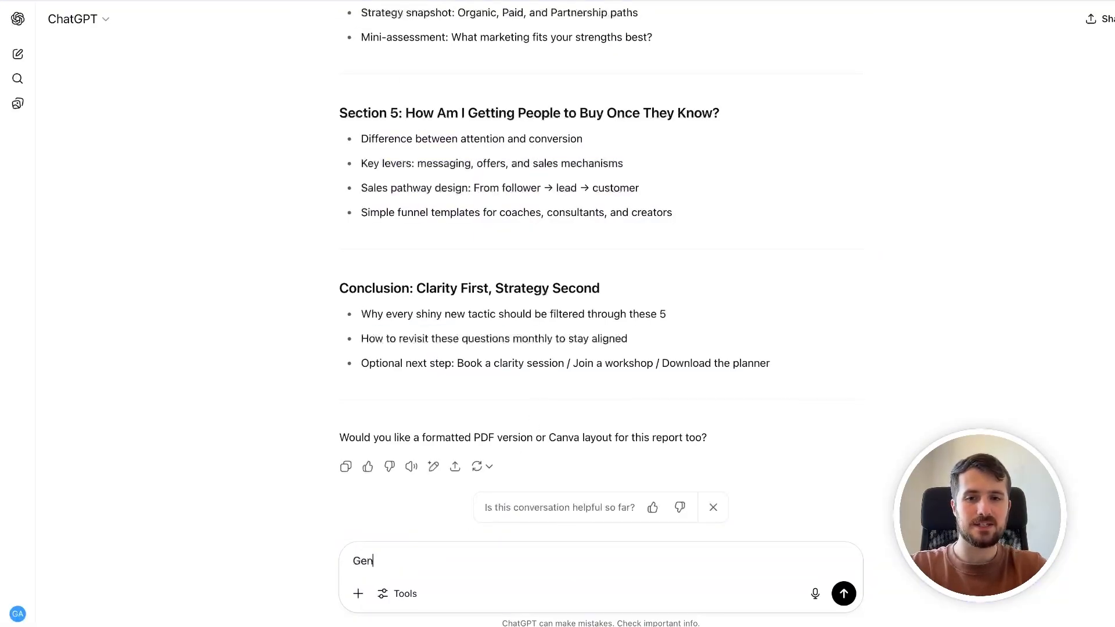
pyautogui.write('erate ')
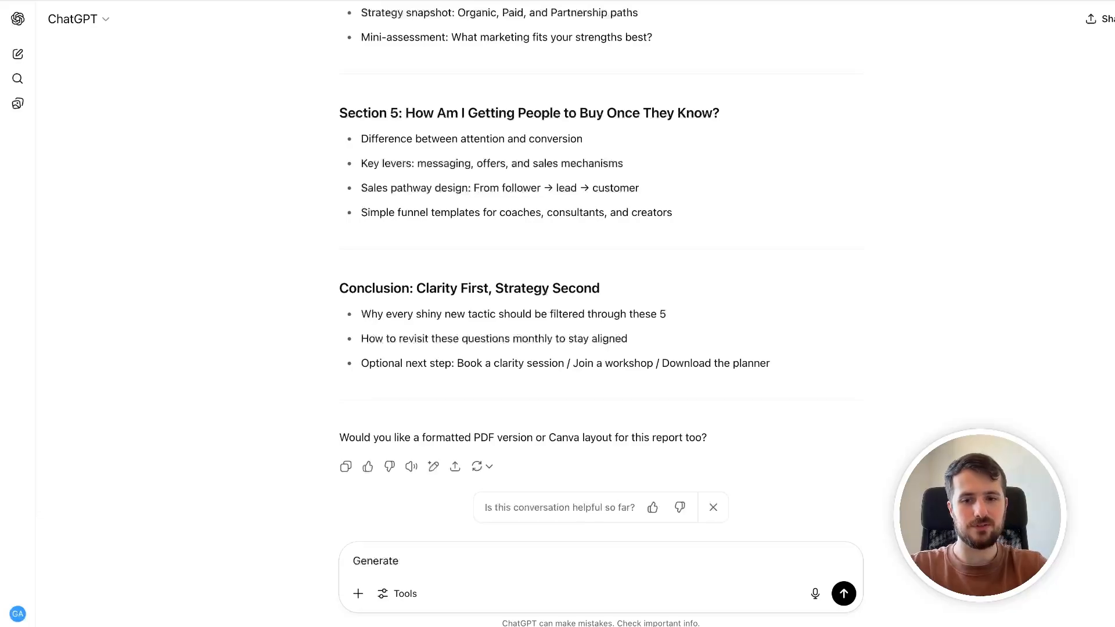
pyautogui.write('a mockup i')
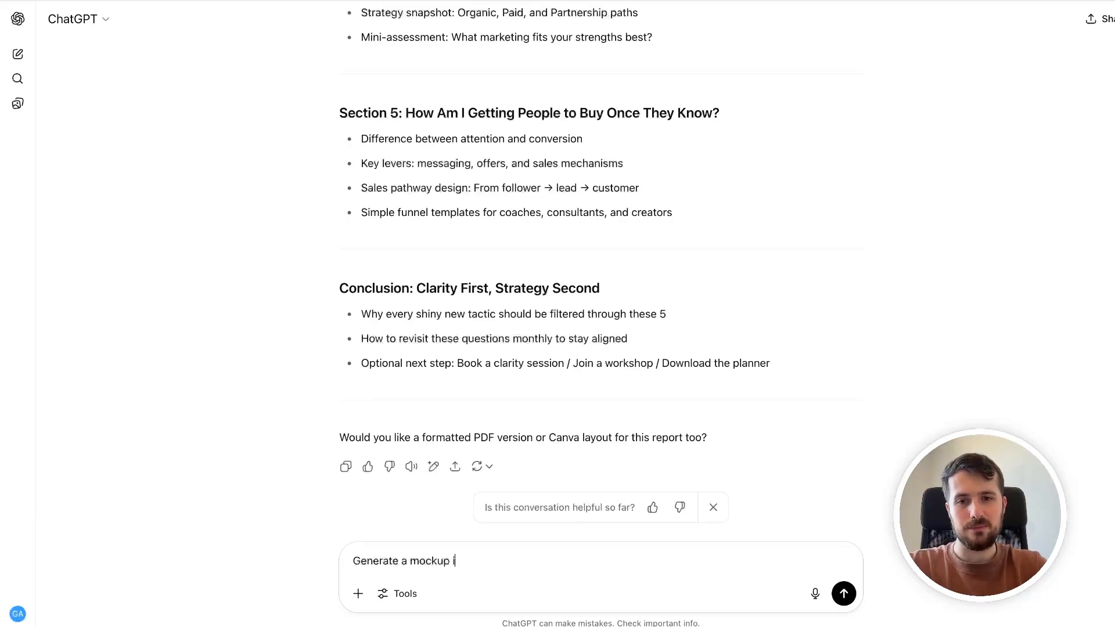
pyautogui.write('mage for the free ')
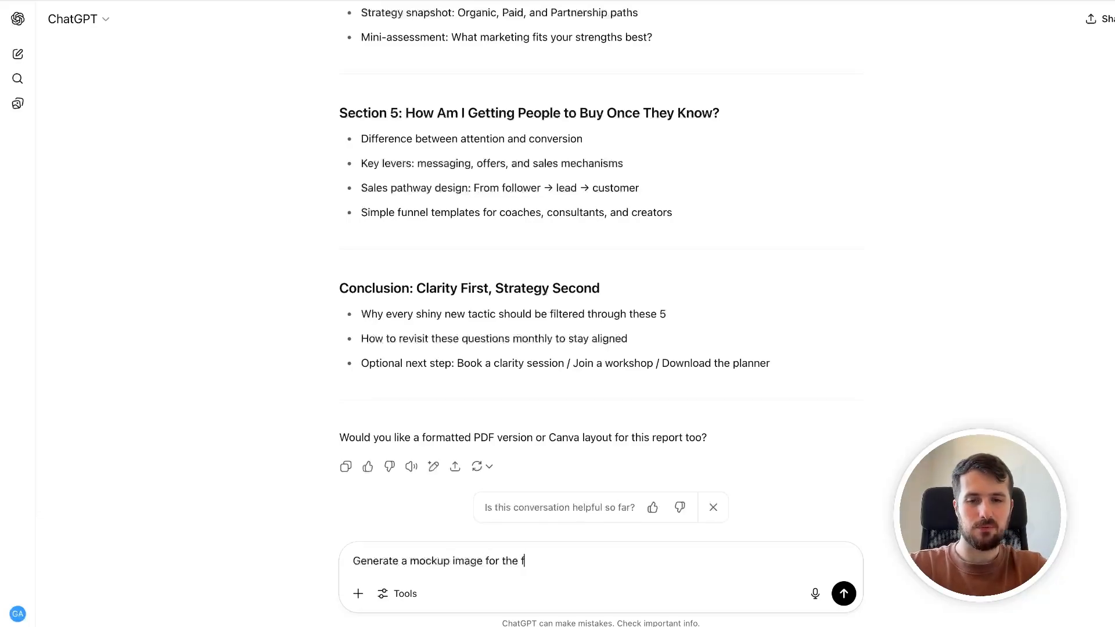
pyautogui.write('report')
pyautogui.press('Return')
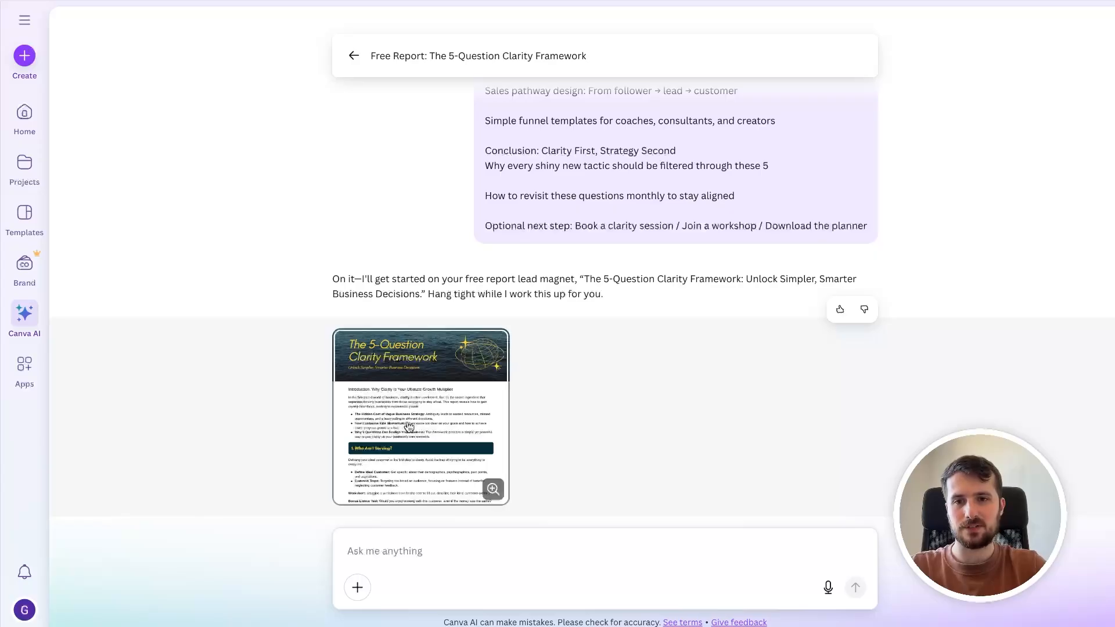
# Switch to Canva, preview the generated 5-Question Clarity Framework report to its end, and open it in the Canva Editor
pyautogui.click(407, 420)
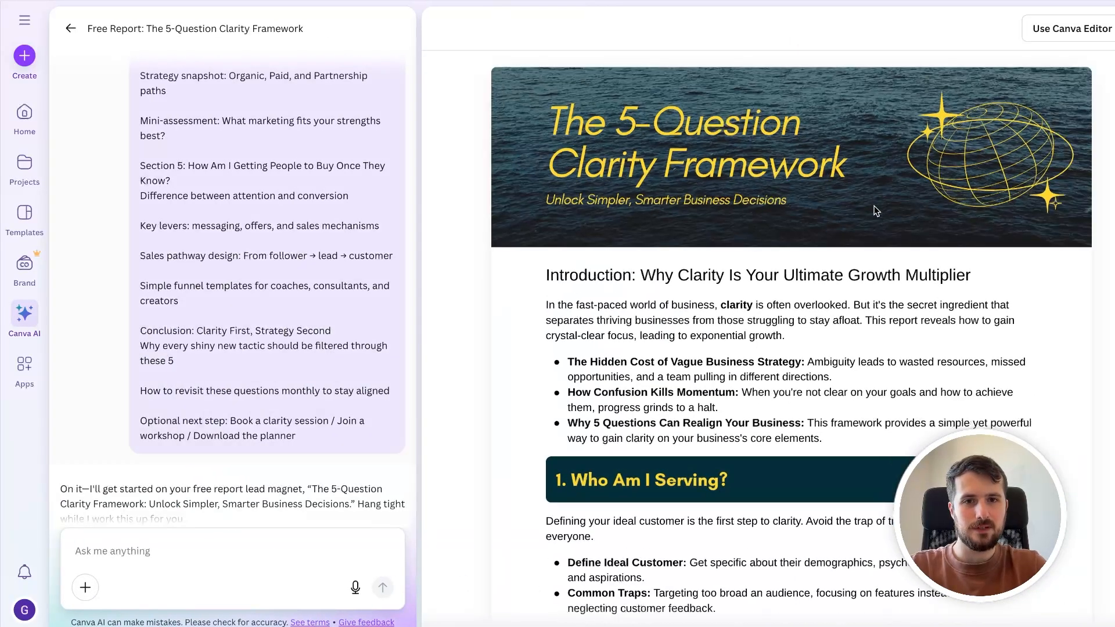
pyautogui.scroll(-15, 876, 211)
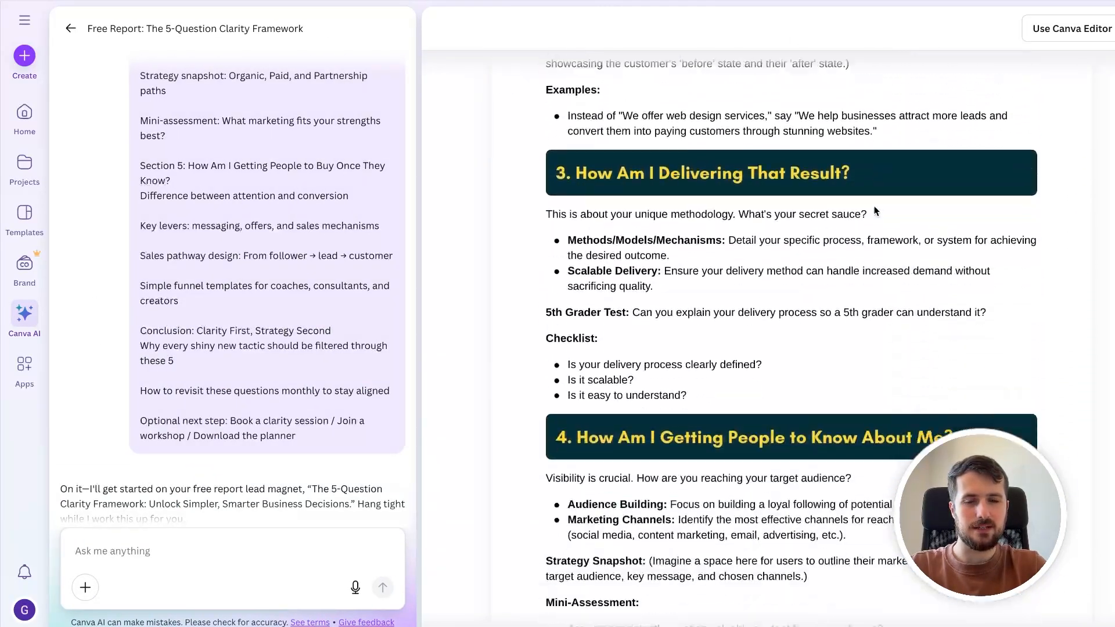
pyautogui.scroll(-4, 876, 210)
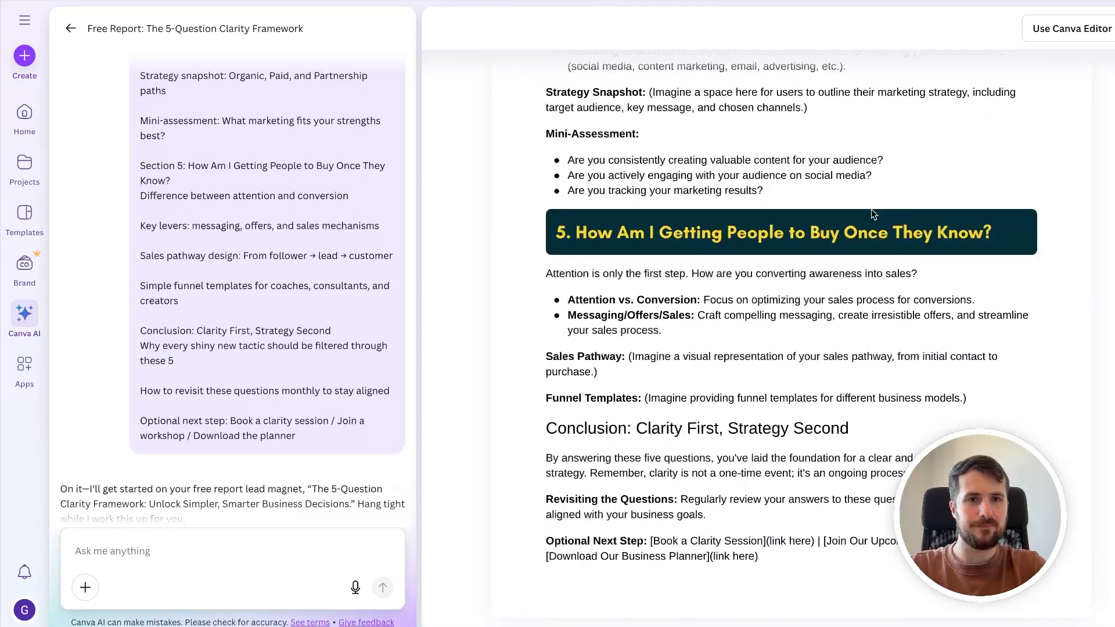
pyautogui.click(1072, 29)
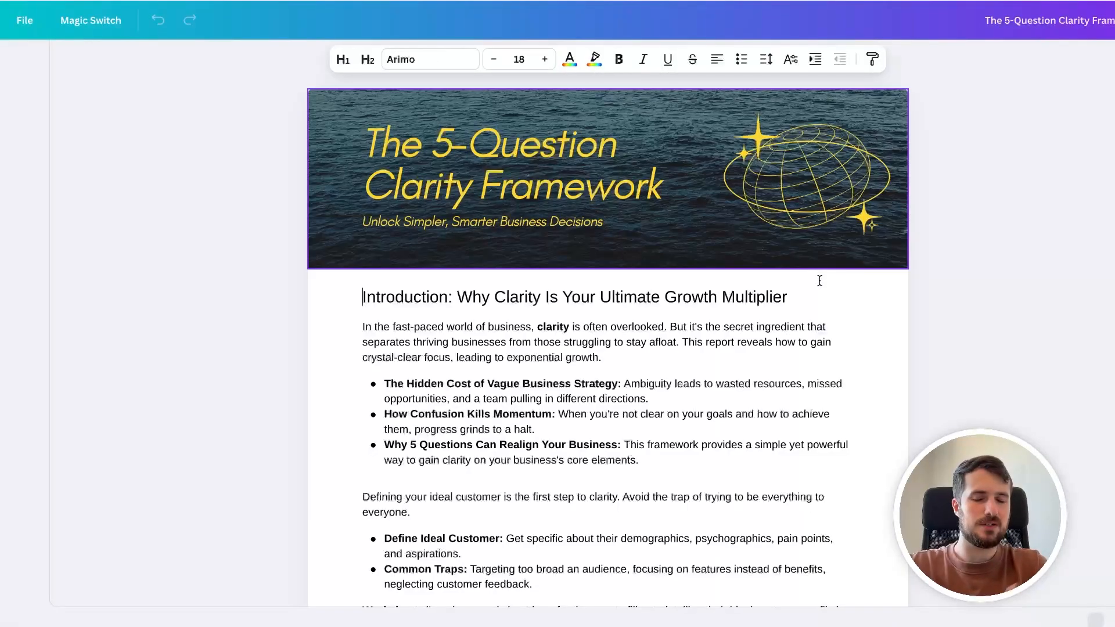
# Select the report's header banner and examine the document's sections down to the conclusion and back up to the introduction
pyautogui.click(674, 216)
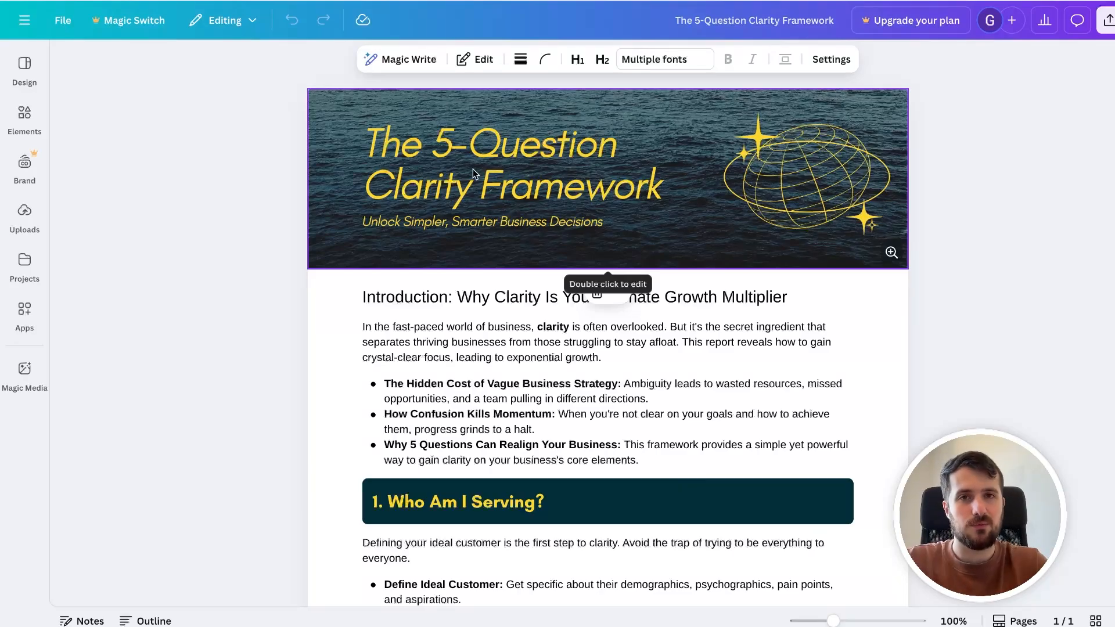
pyautogui.scroll(-8, 498, 323)
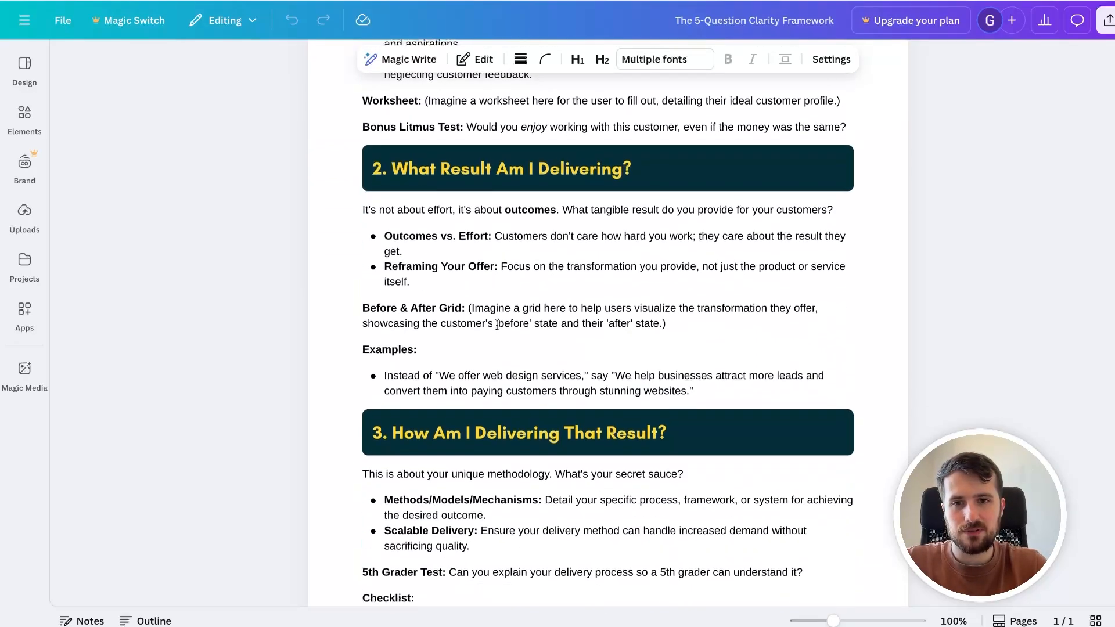
pyautogui.scroll(-11, 461, 355)
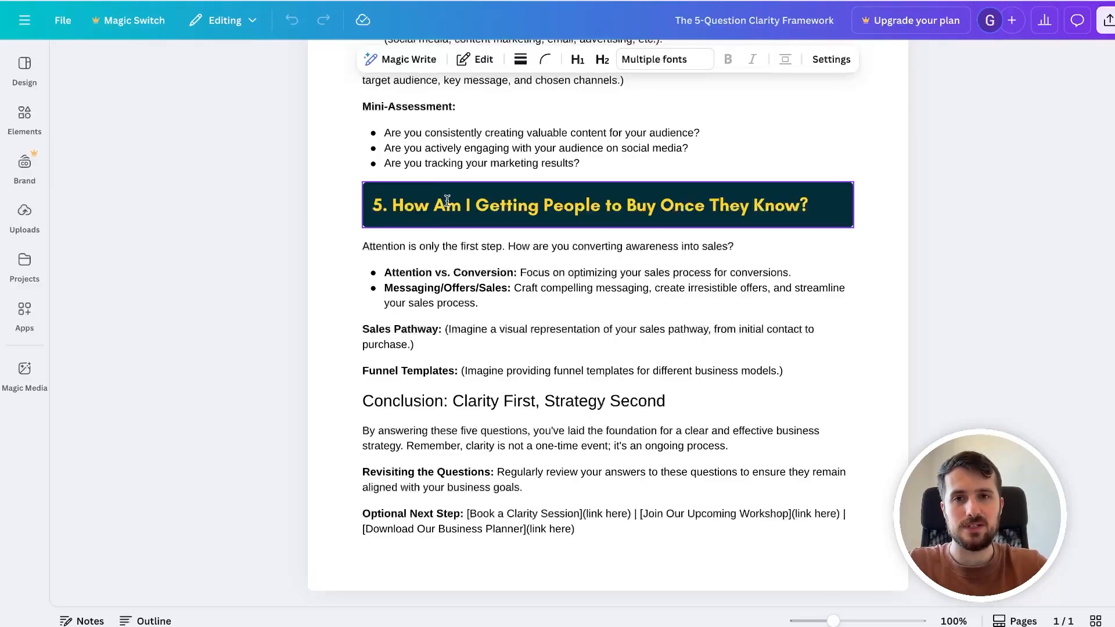
pyautogui.scroll(5, 467, 298)
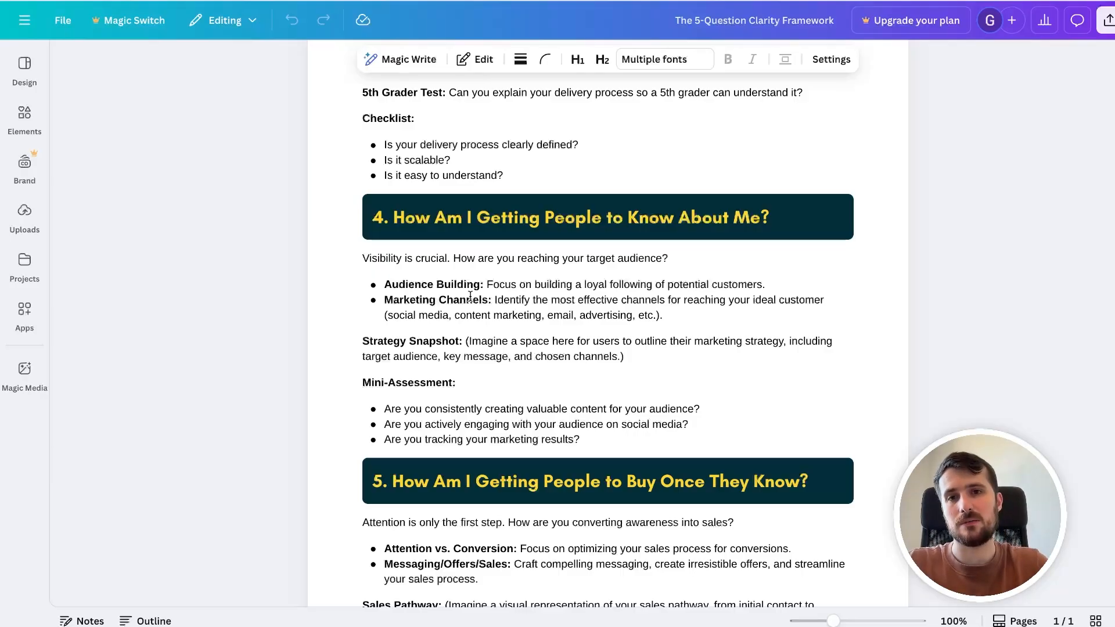
pyautogui.scroll(4, 479, 360)
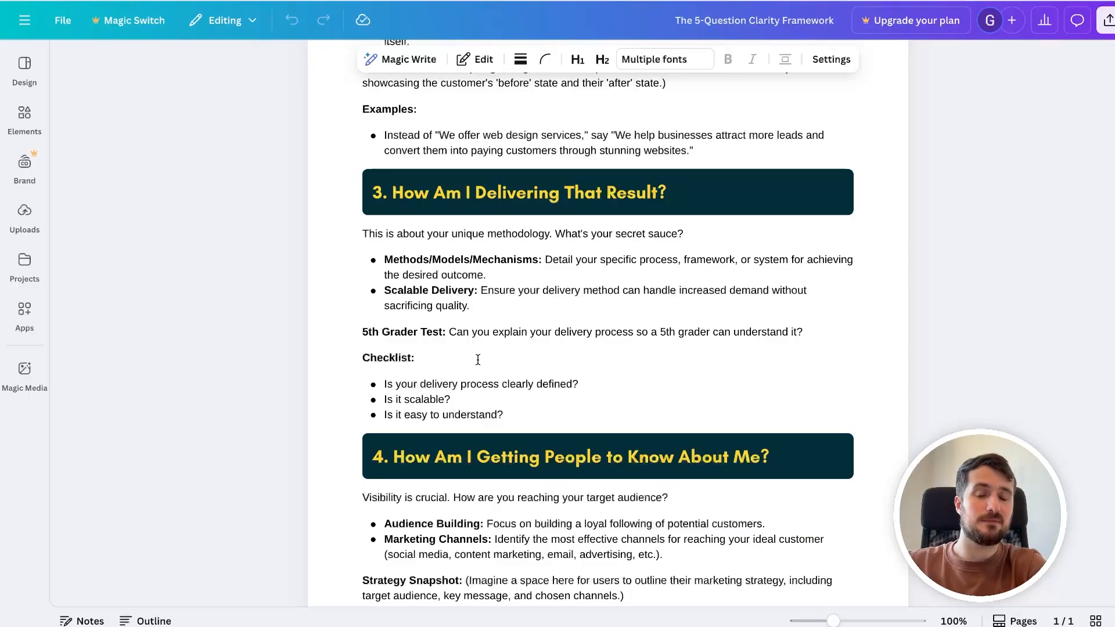
pyautogui.scroll(15, 478, 360)
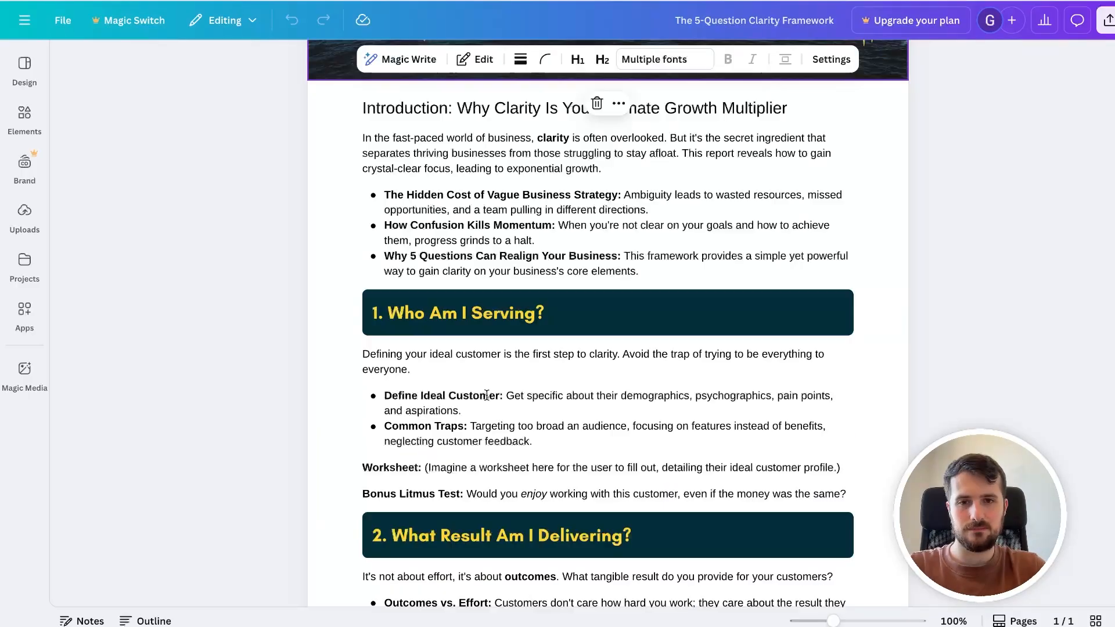